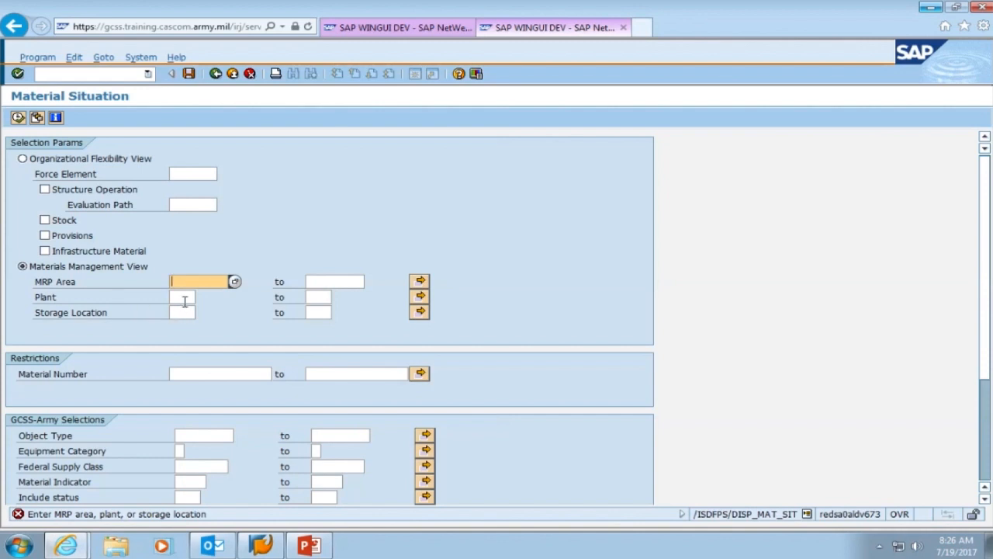
Run the Material Situation report for plant 2000 and storage location ARP7
click(188, 298)
text(2)
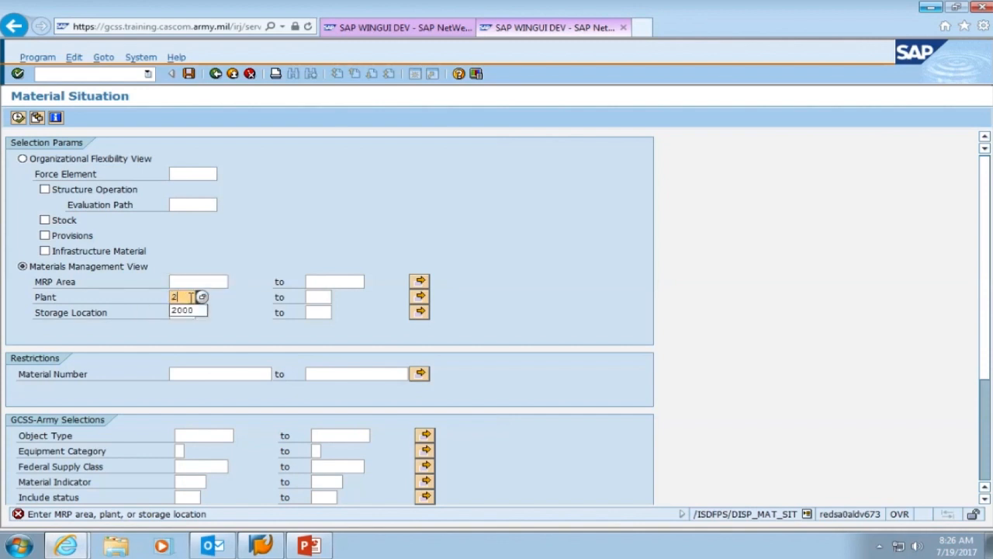
text(000)
click(173, 312)
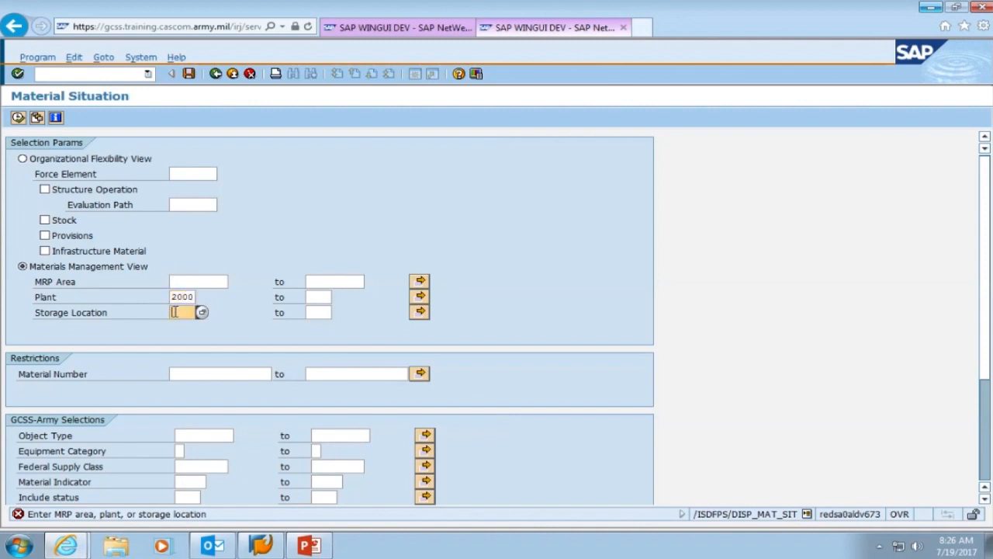
text(a)
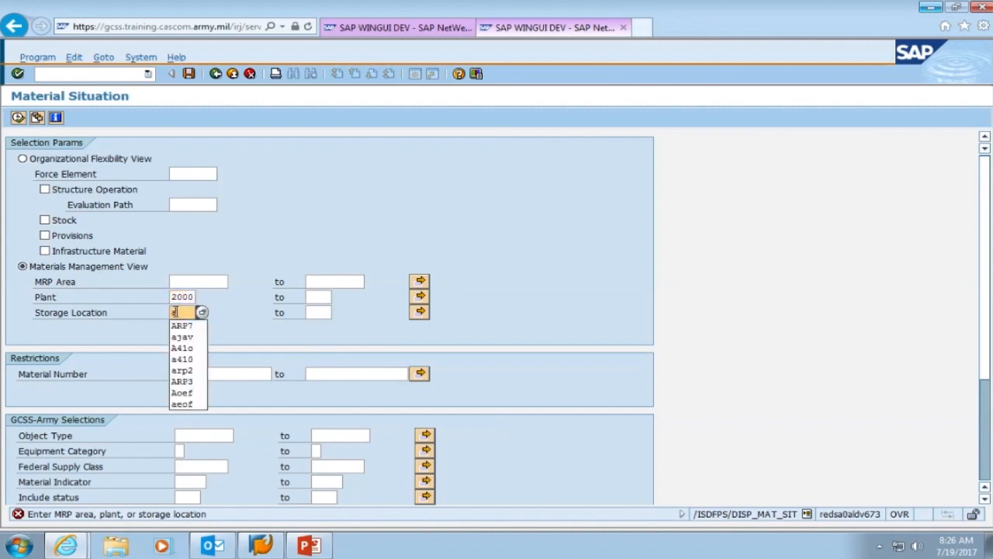
click(190, 326)
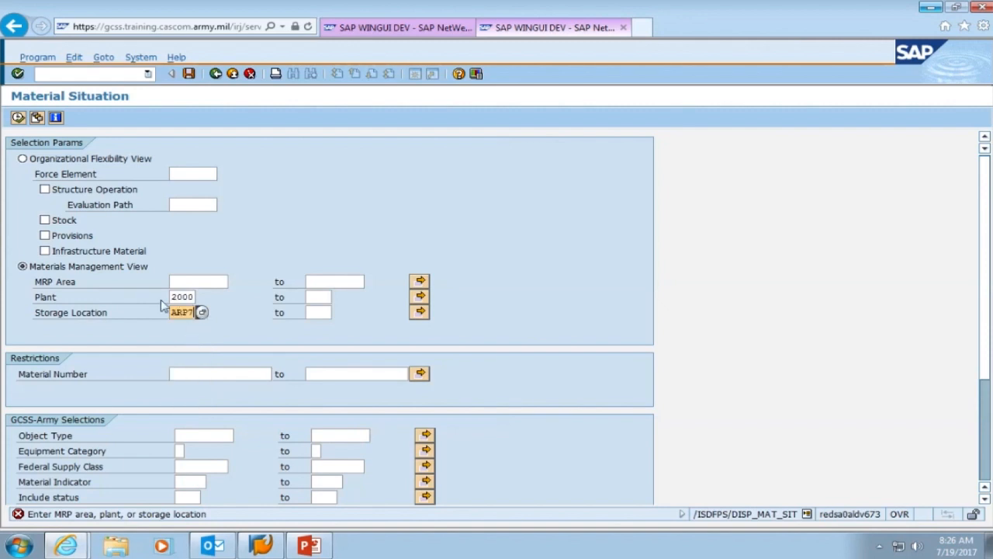
click(17, 117)
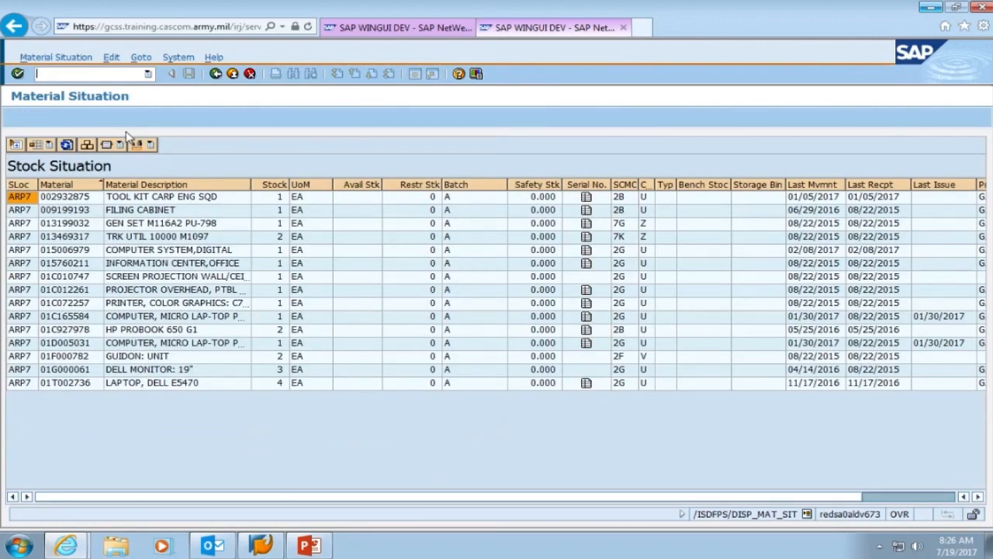
Update the material storage bin of the TOOL KIT CARP ENG SQD to Cabinet 01 and execute the change
click(337, 202)
right_click(325, 200)
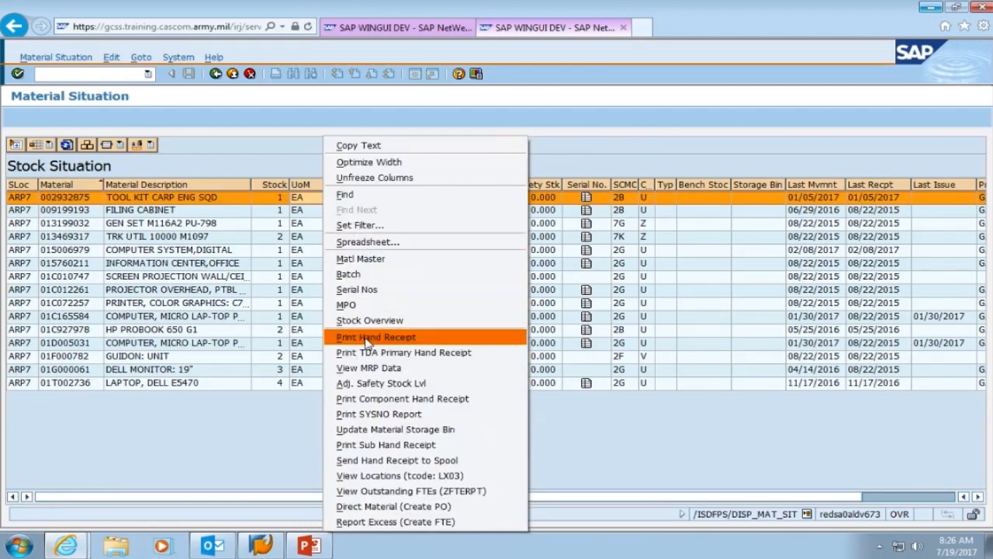
click(395, 432)
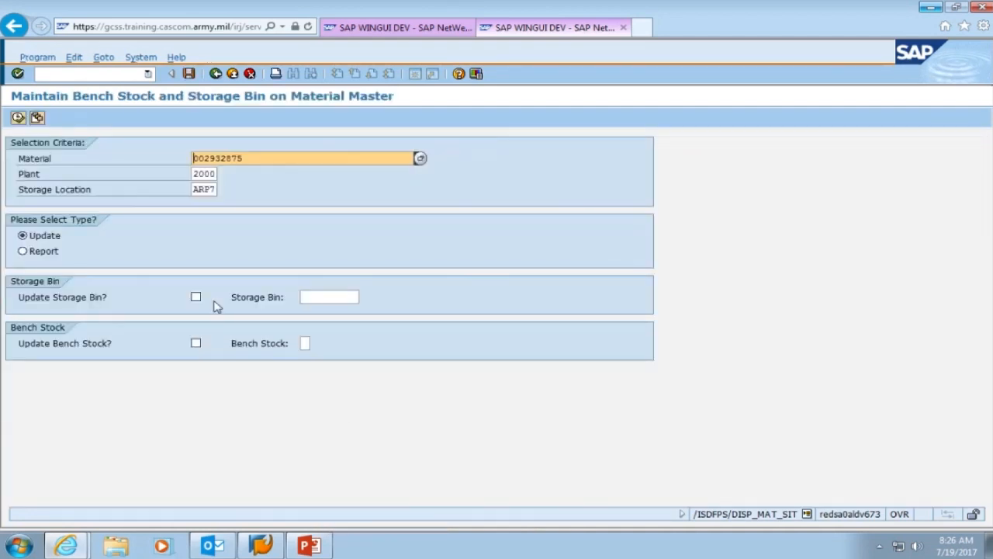
click(195, 297)
click(318, 298)
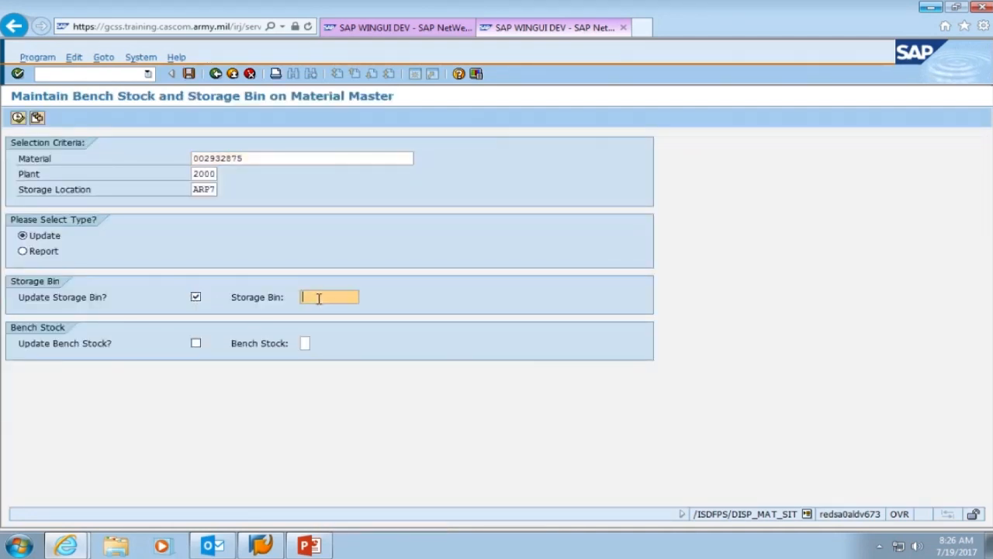
text(C)
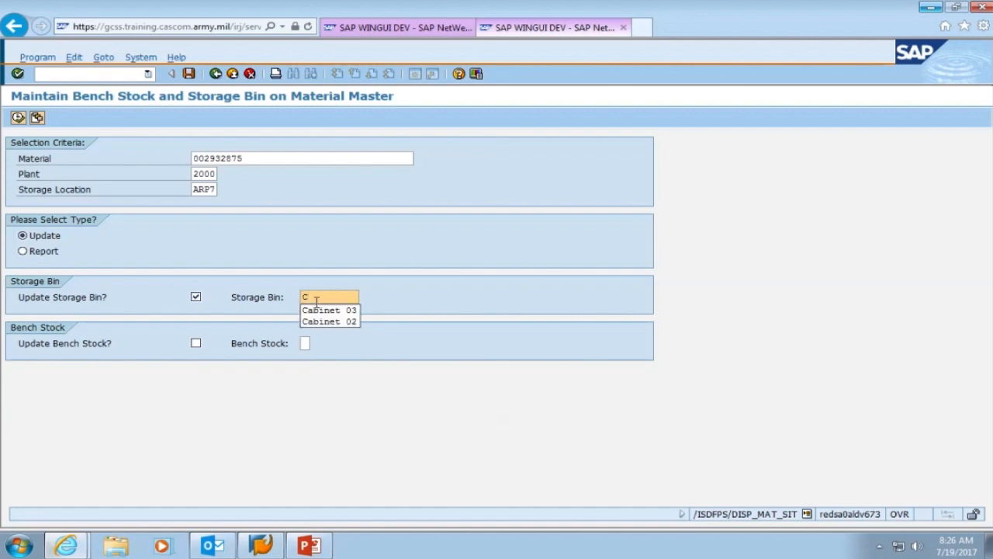
text(abinet 01)
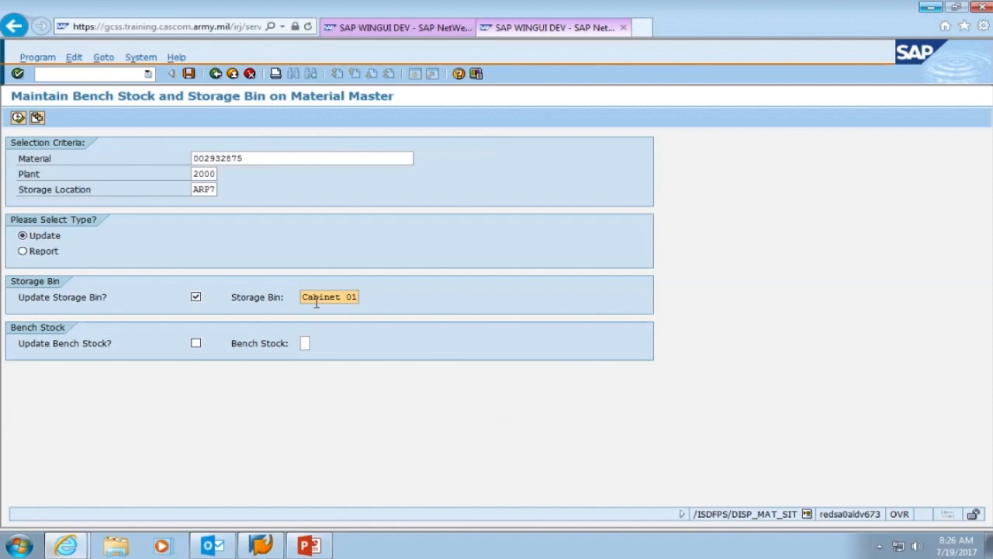
click(17, 120)
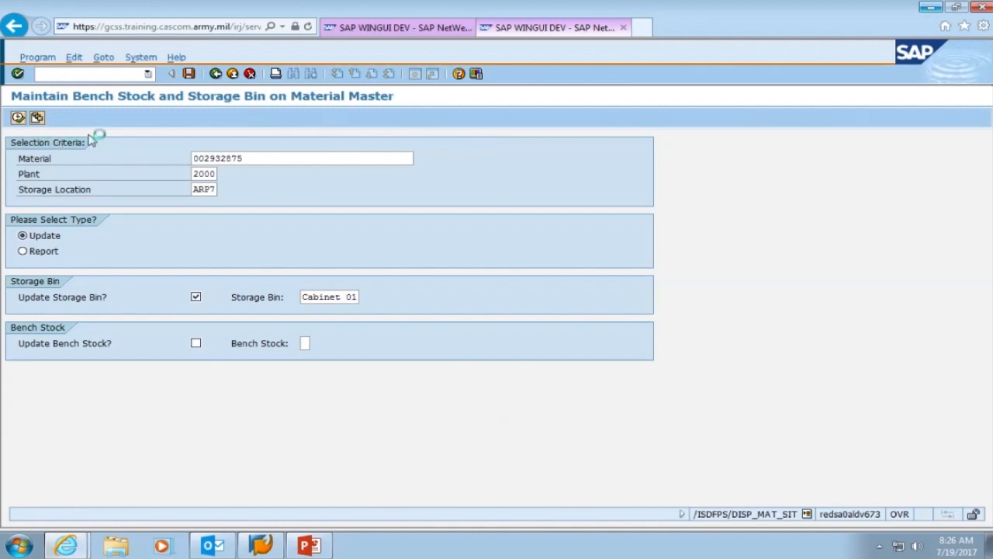
Return to the stock situation list, refresh it, and widen the Storage Bin column
click(216, 73)
click(218, 75)
click(67, 145)
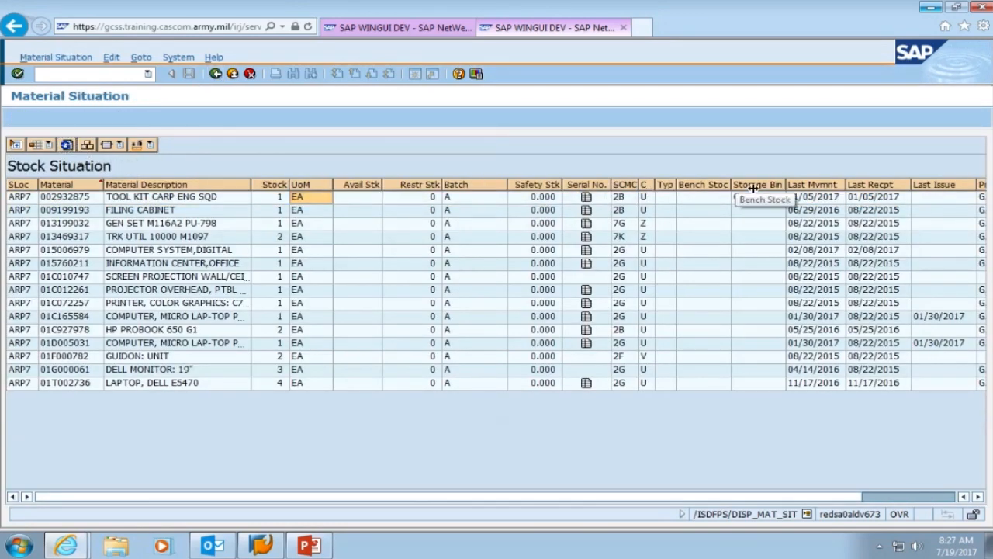
drag(786, 185, 810, 184)
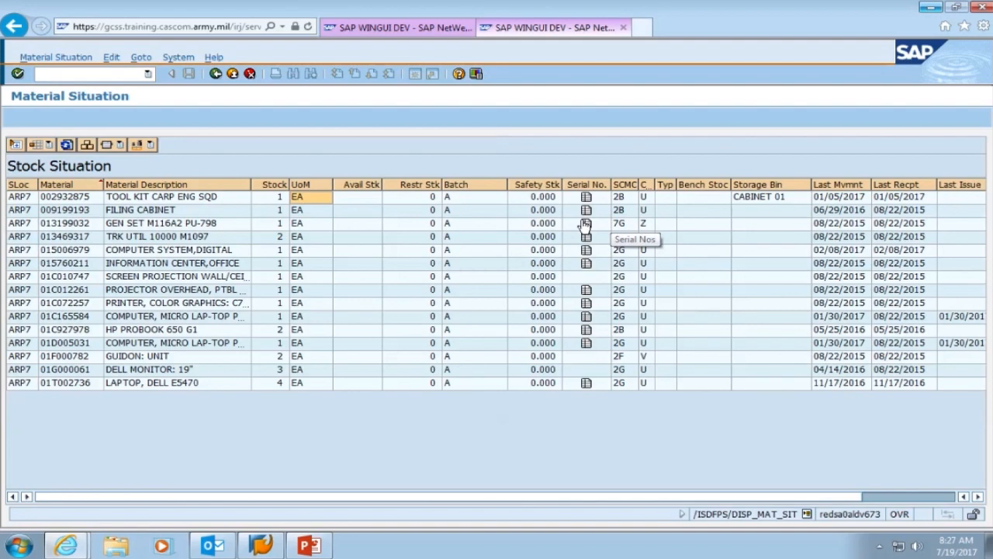
Update the material storage bin of the TRK UTIL 10000 M1097 to Motor Pool and execute the change
click(508, 244)
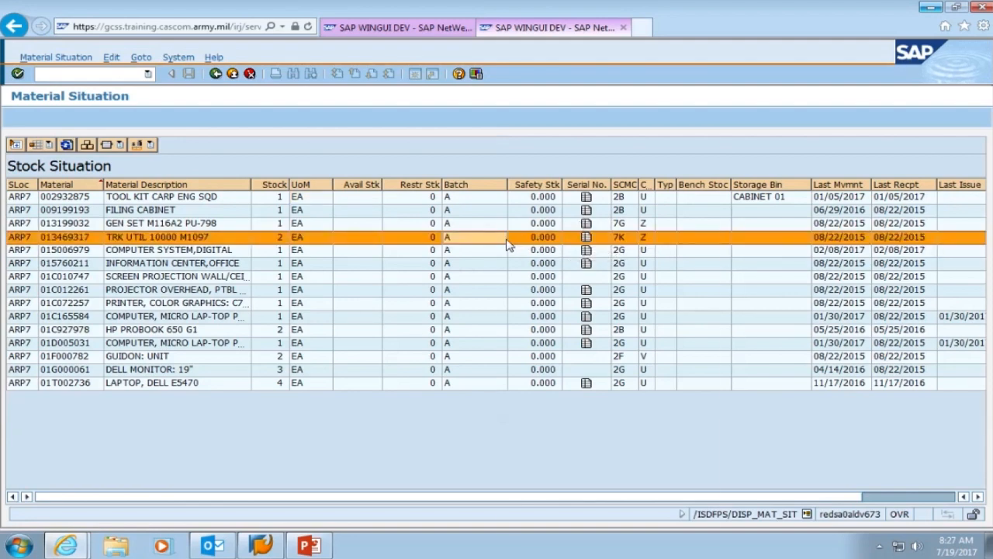
right_click(508, 243)
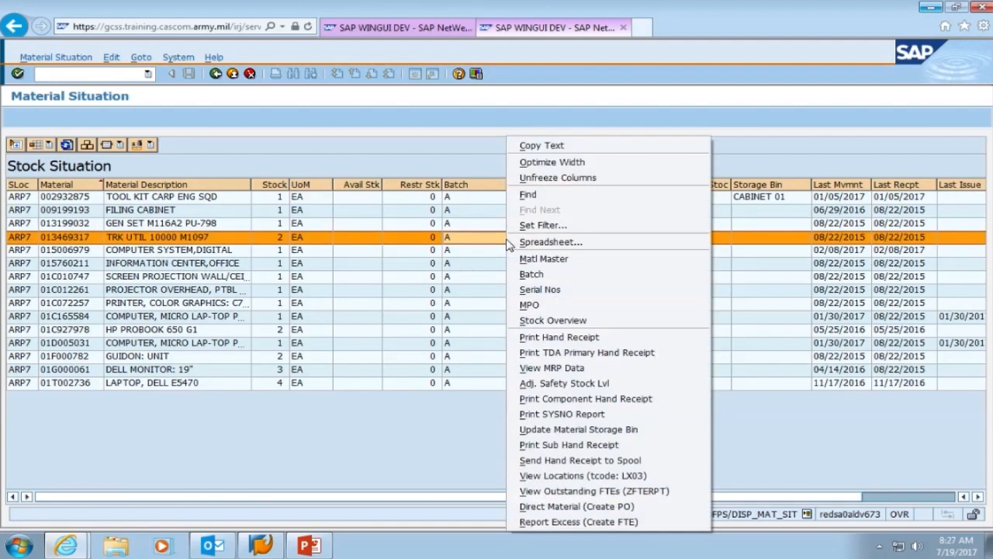
click(566, 431)
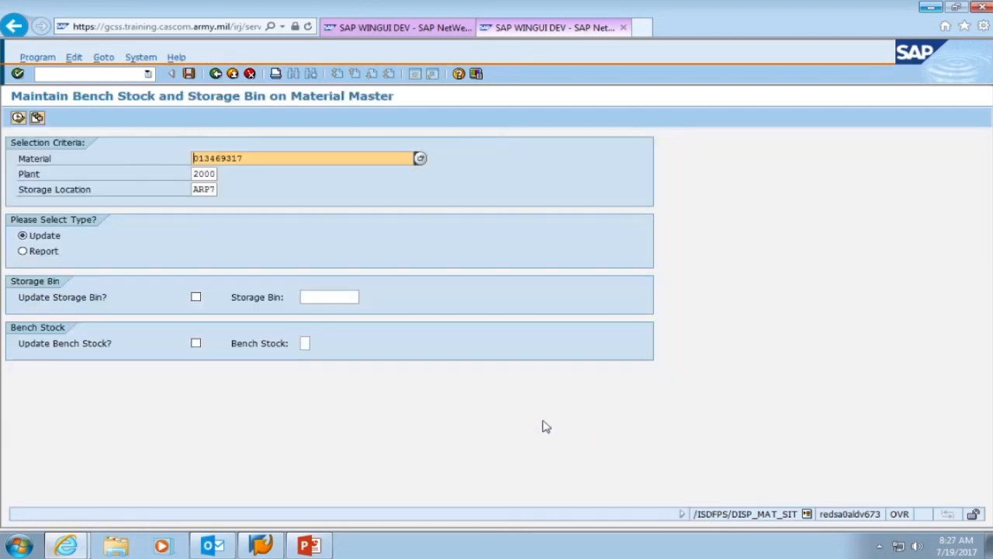
click(195, 296)
click(316, 302)
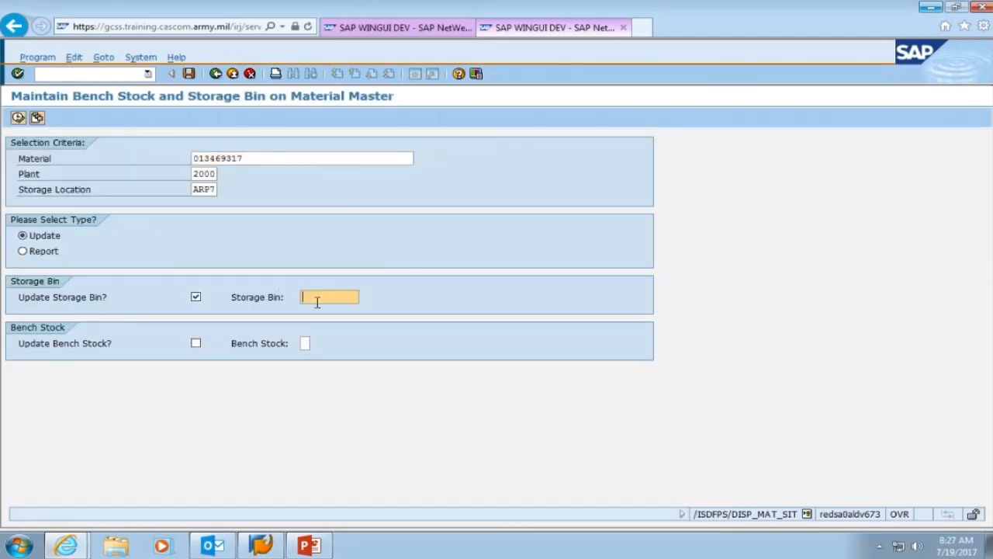
text(Motor Pool)
click(18, 119)
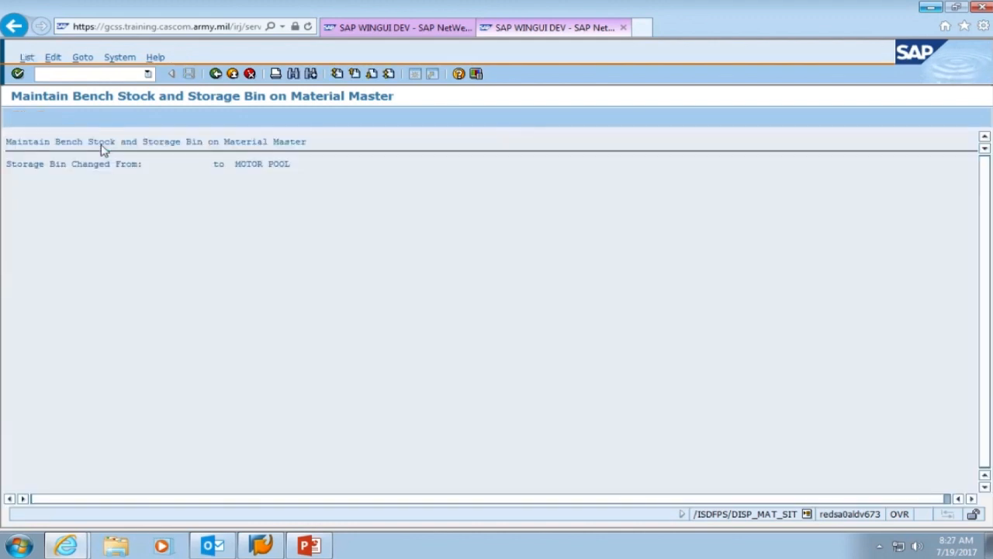
Go back to the stock situation list and refresh its data after the truck's bin update
click(217, 73)
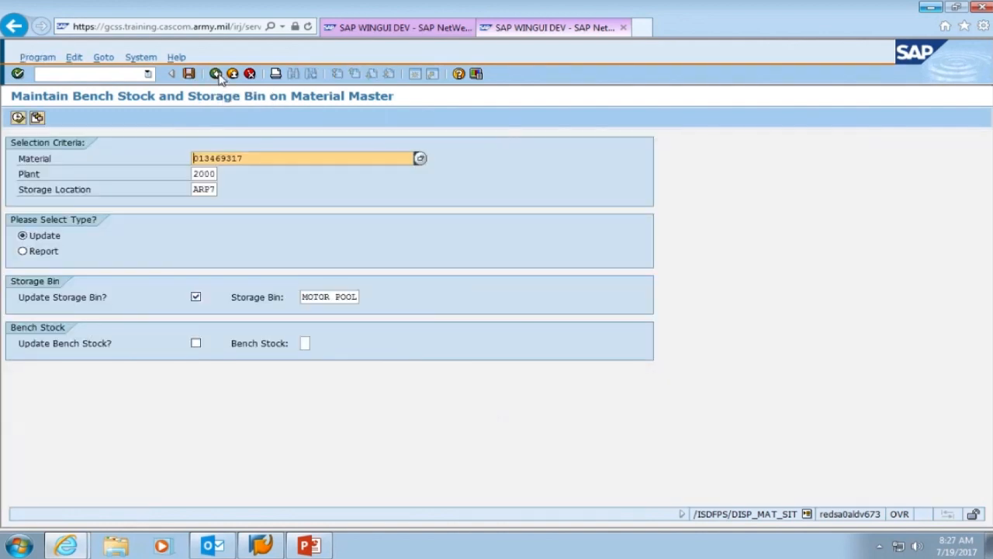
key(F8)
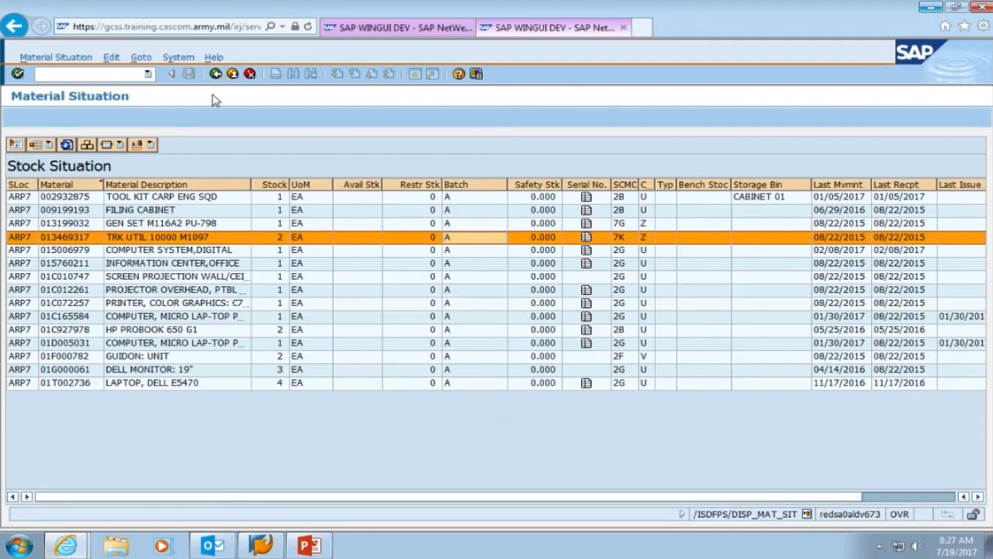
click(67, 146)
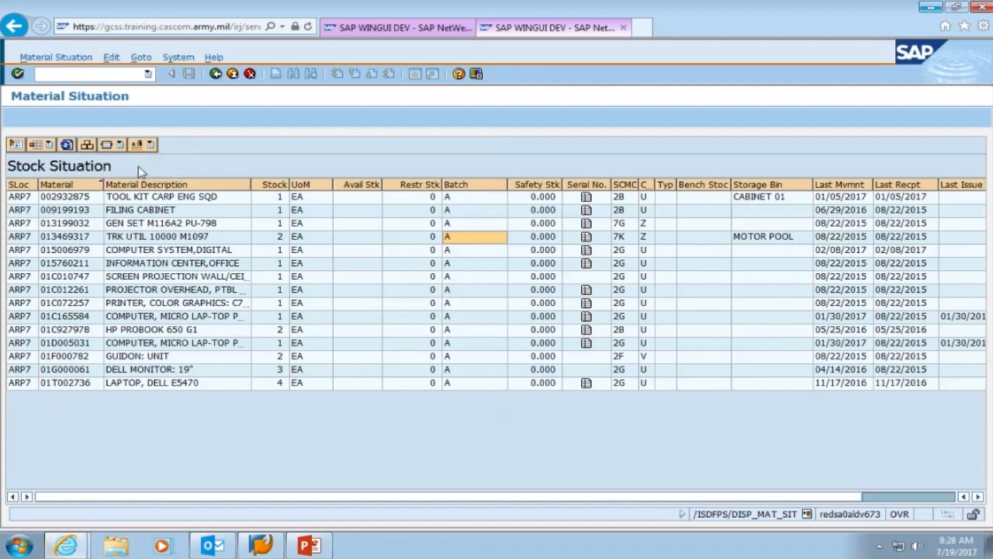
Export the stock situation list as an Excel spreadsheet named arp7 on the Desktop
right_click(743, 282)
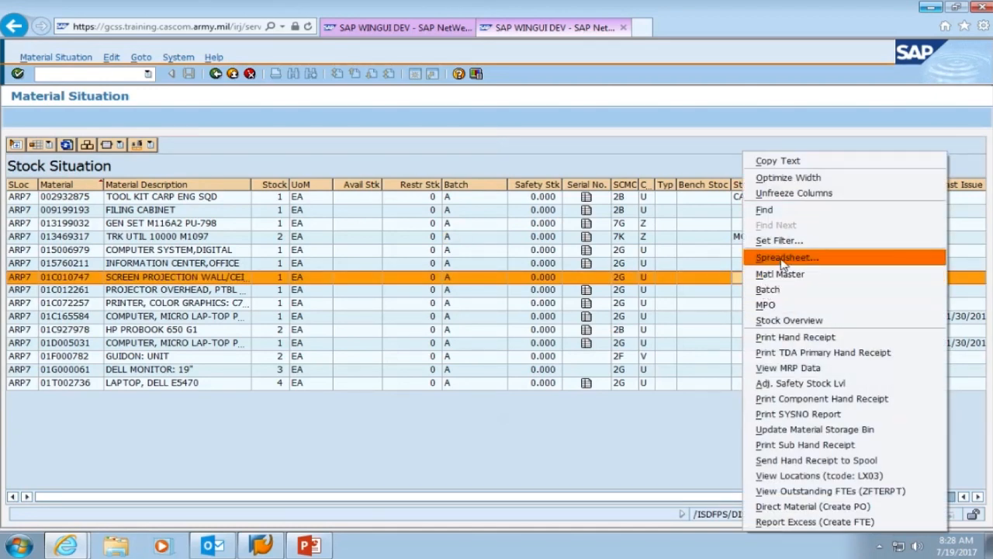
click(782, 260)
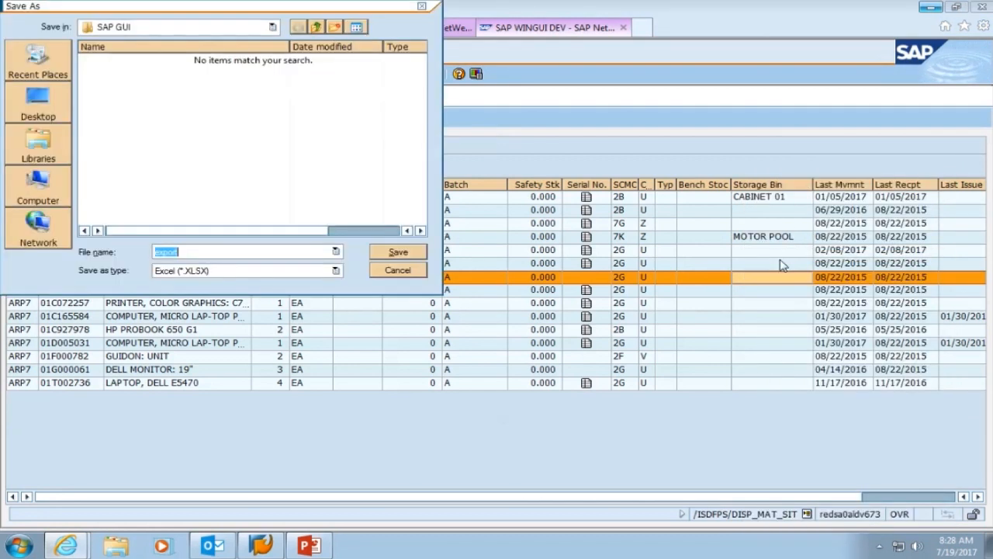
click(57, 117)
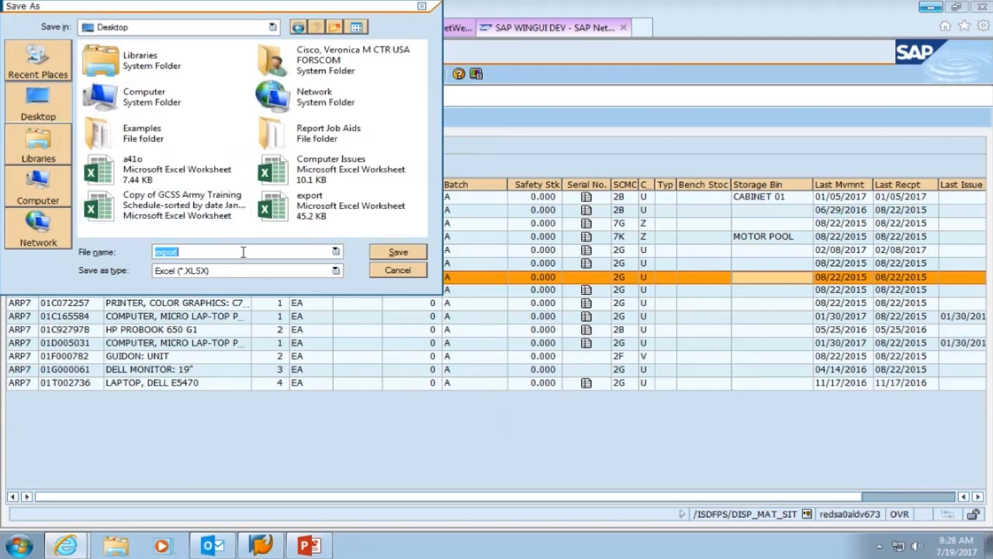
text(arp7)
click(28, 114)
click(398, 251)
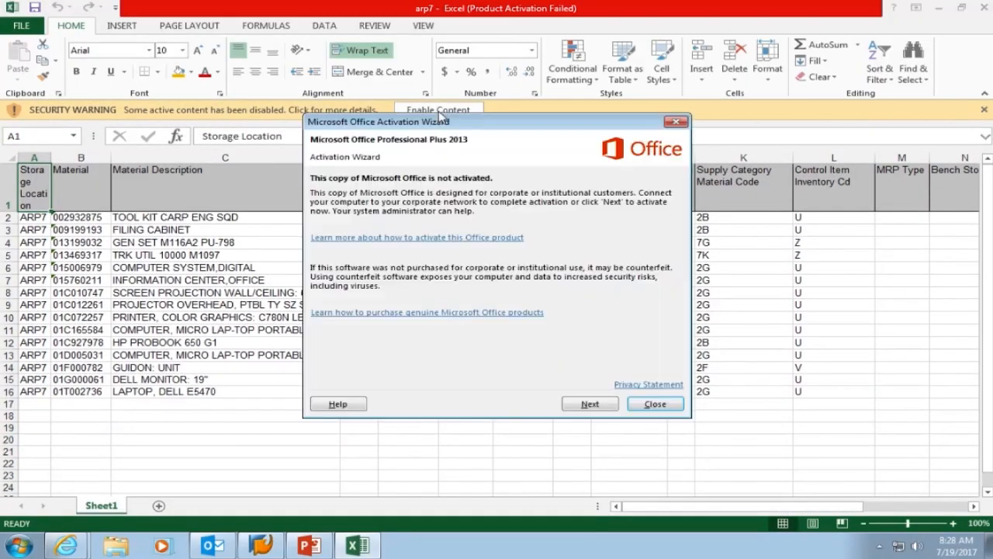
Dismiss the Office activation wizard, enable the arp7 workbook's content, and review its columns through the Storage Bin and date fields
click(655, 404)
click(437, 111)
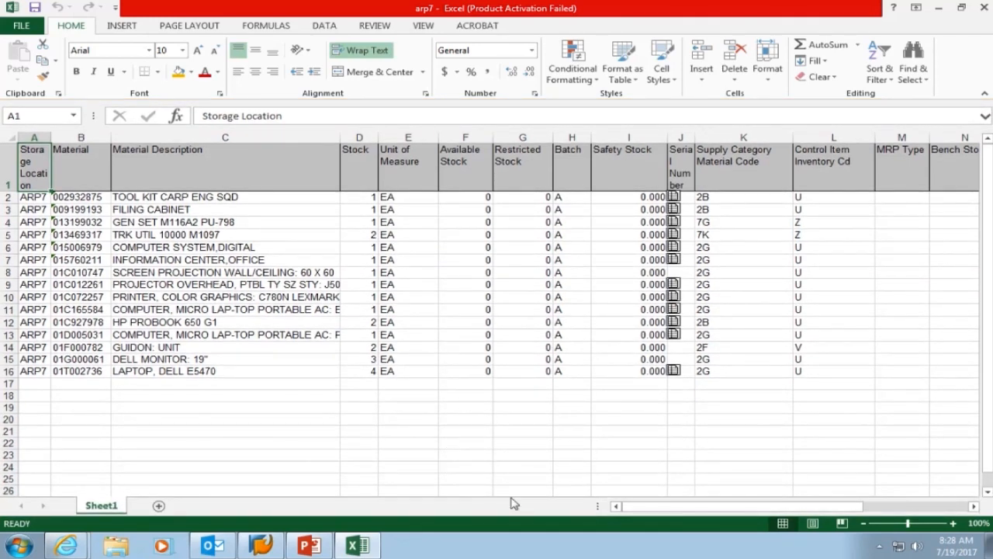
drag(652, 505, 716, 510)
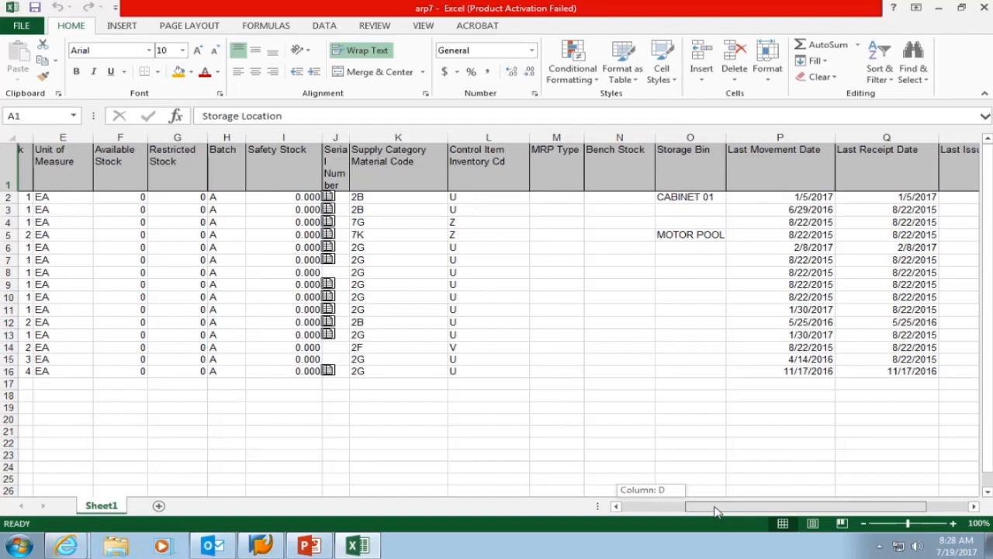
drag(717, 511, 641, 509)
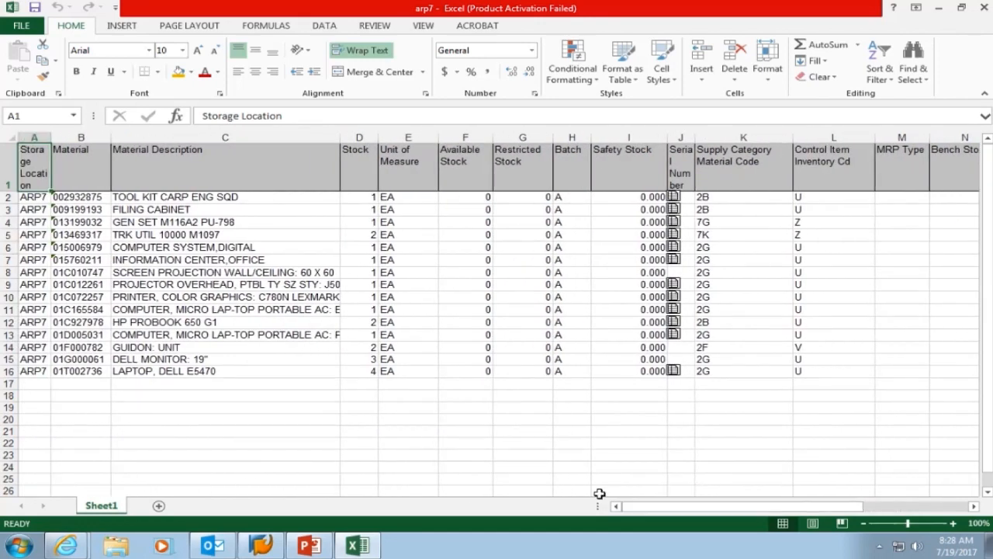